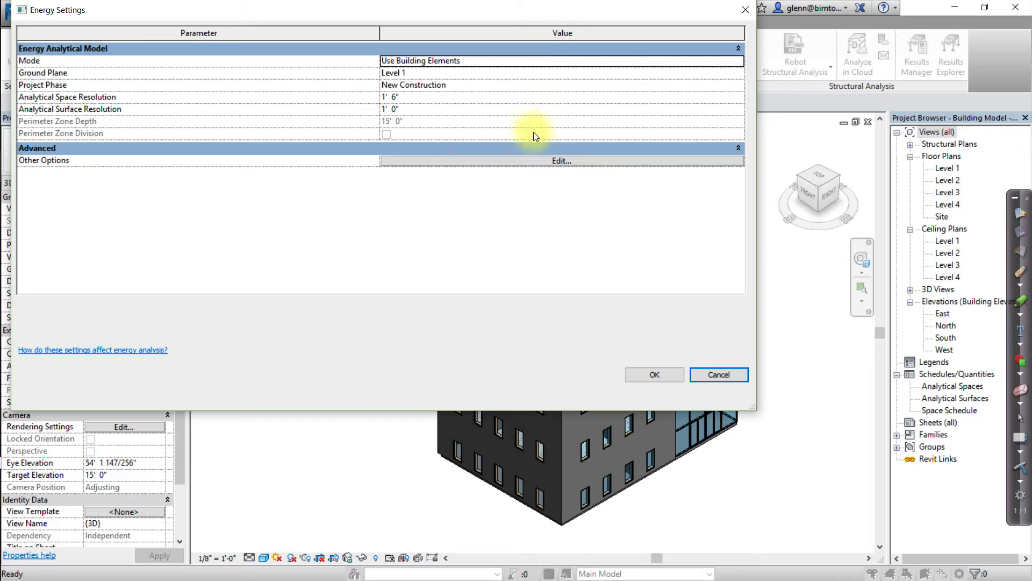
Enable Detailed Elements in the advanced energy settings and accept the energy settings
{"action": "left_click", "coordinate": [533, 161]}
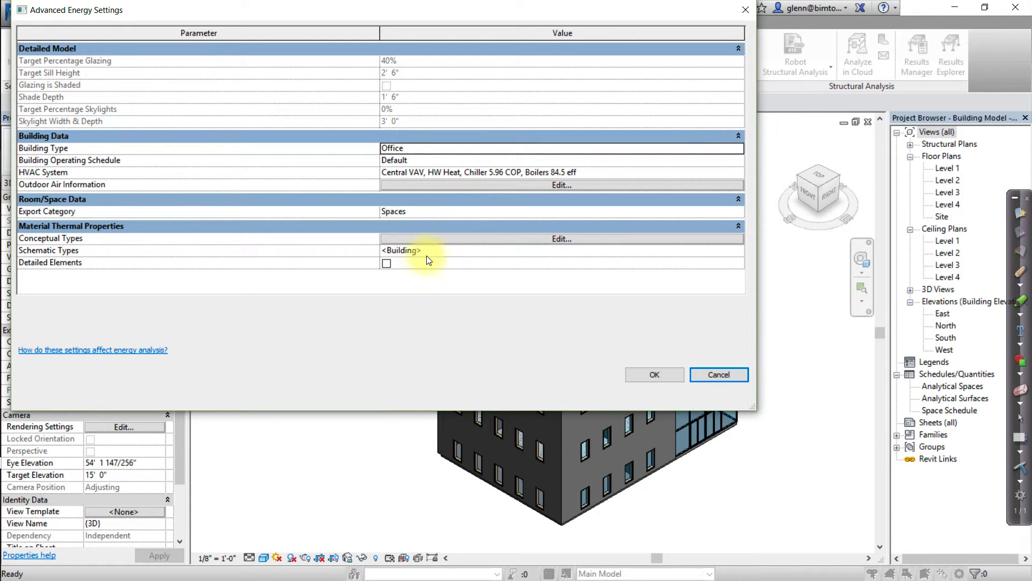
{"action": "left_click", "coordinate": [387, 264]}
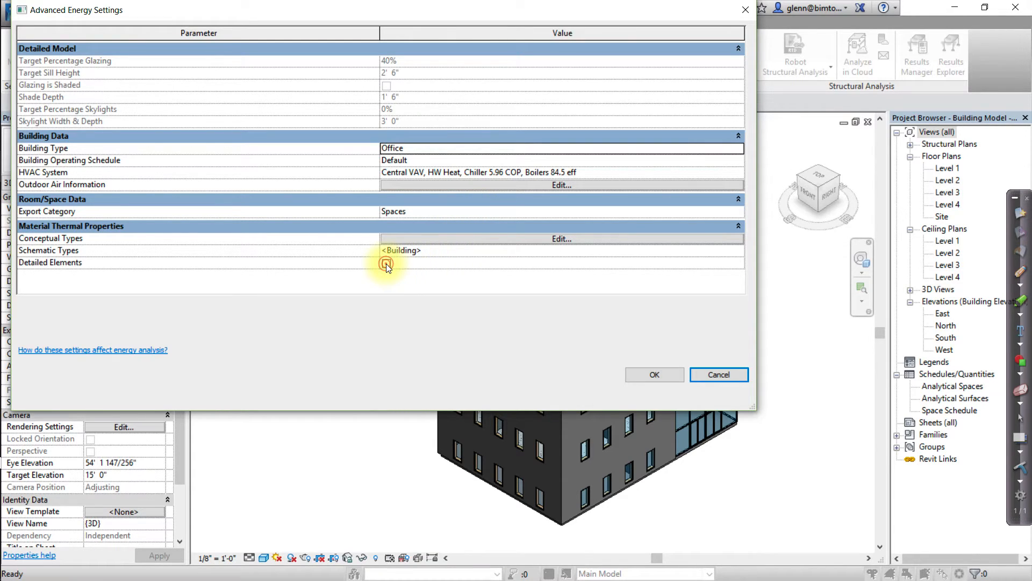
{"action": "left_click", "coordinate": [638, 379]}
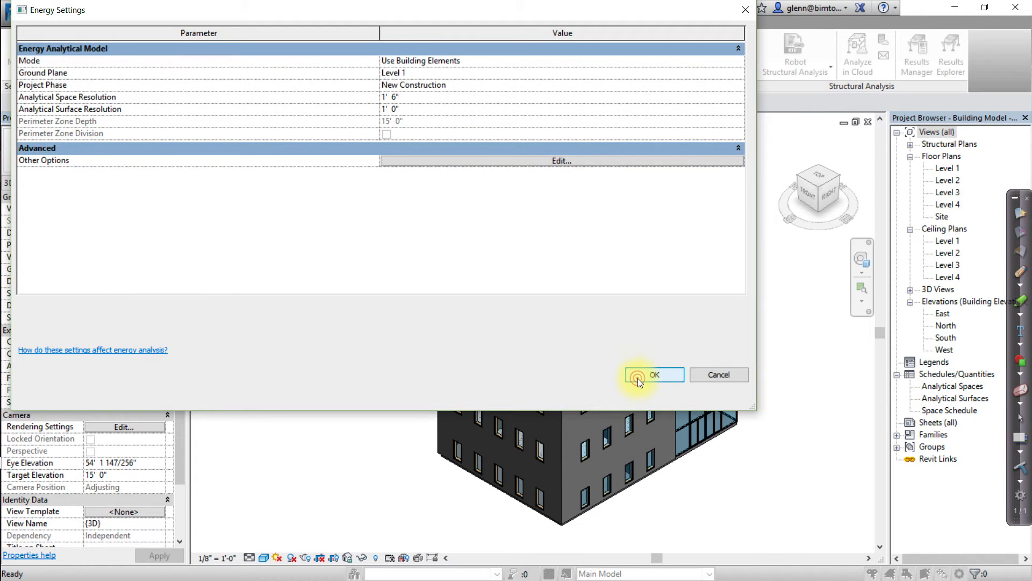
{"action": "left_click", "coordinate": [637, 379]}
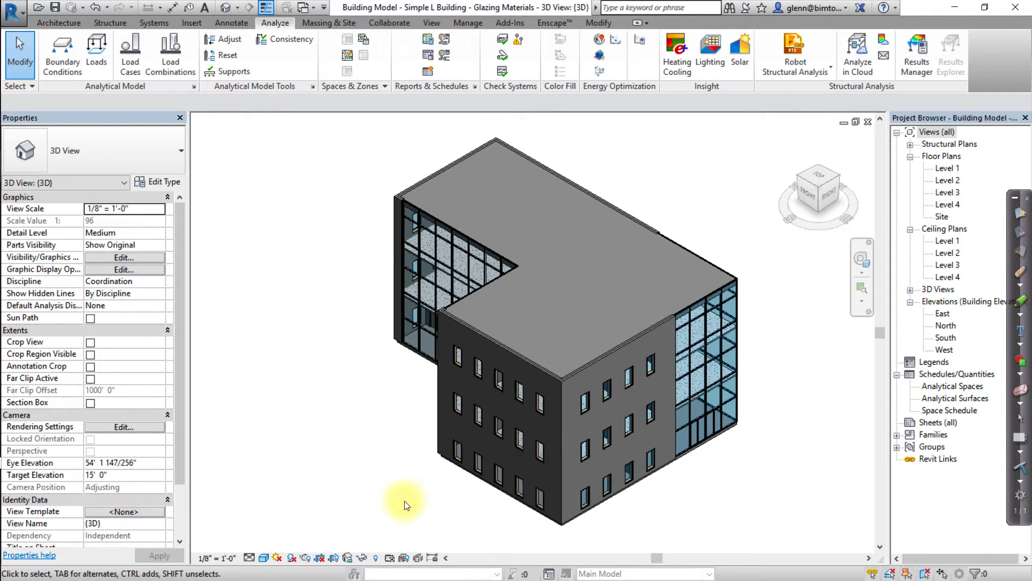
Duplicate the type of a Level 2 fixed window on the front facade as 36" x 72" Double Glazing
{"action": "left_click", "coordinate": [498, 430]}
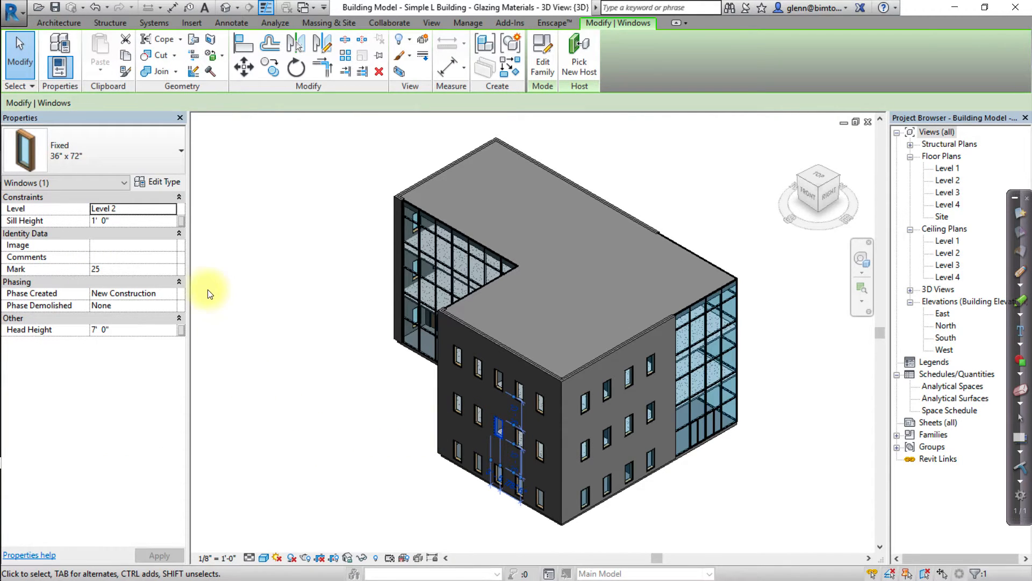
{"action": "left_click", "coordinate": [162, 184]}
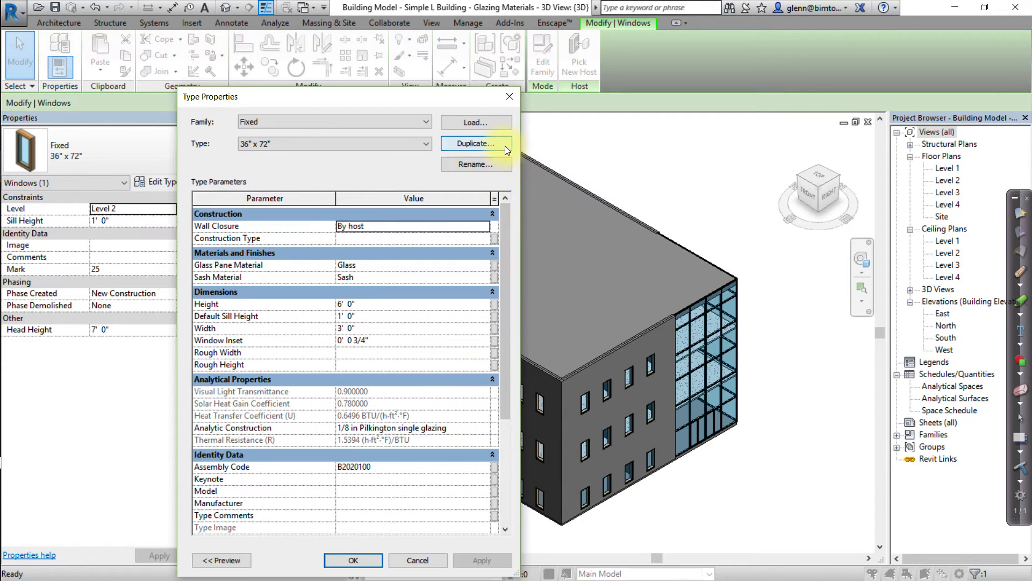
{"action": "left_click", "coordinate": [475, 143]}
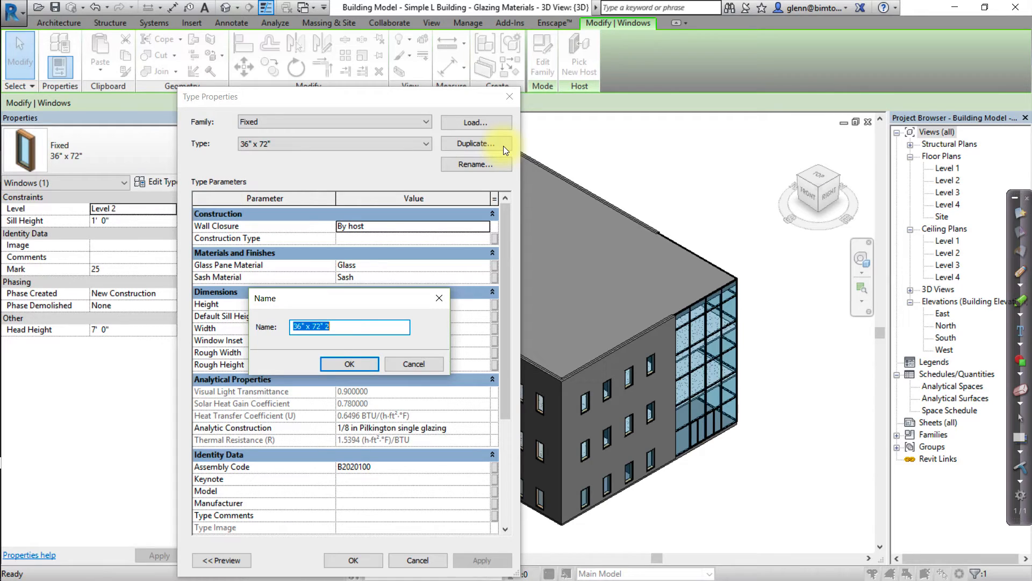
{"action": "left_click", "coordinate": [357, 323]}
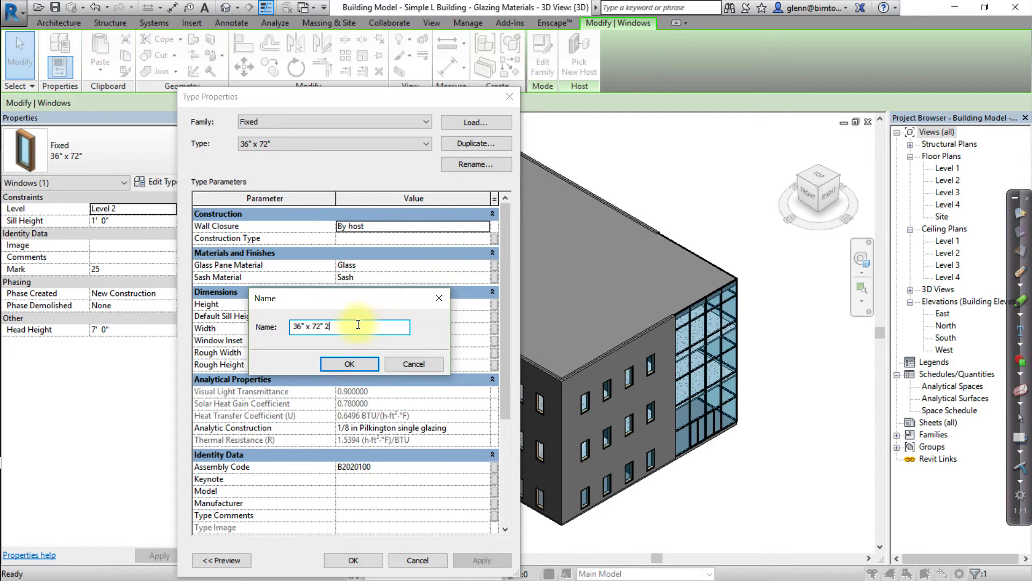
{"action": "key", "text": "BackSpace"}
{"action": "type", "text": "Double Glazing"}
{"action": "left_click", "coordinate": [360, 364]}
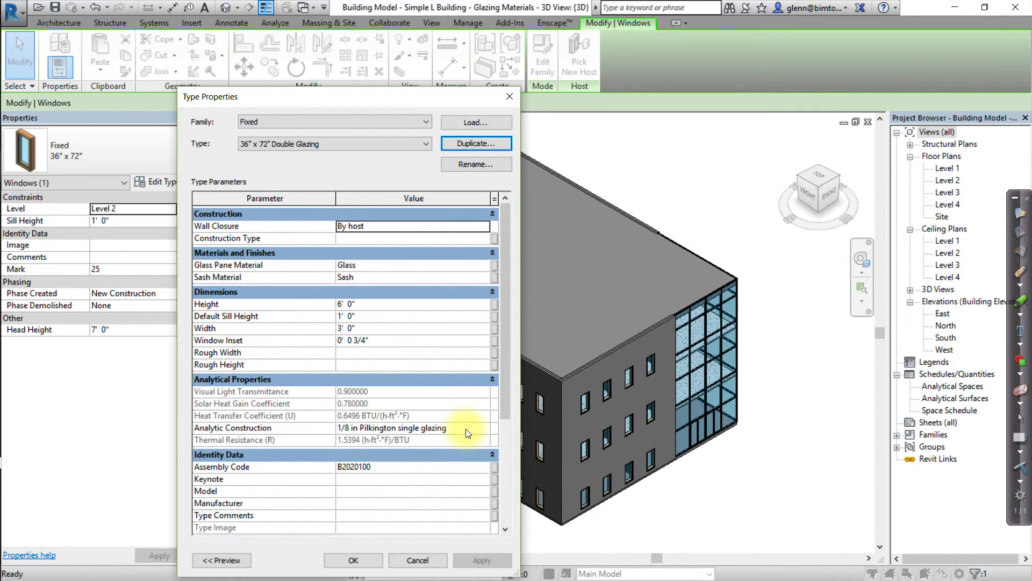
Set the new window type's analytic construction to Double glazing - 1/4 in thick - clear/low-E (e = 0.05) glass
{"action": "left_click", "coordinate": [482, 429]}
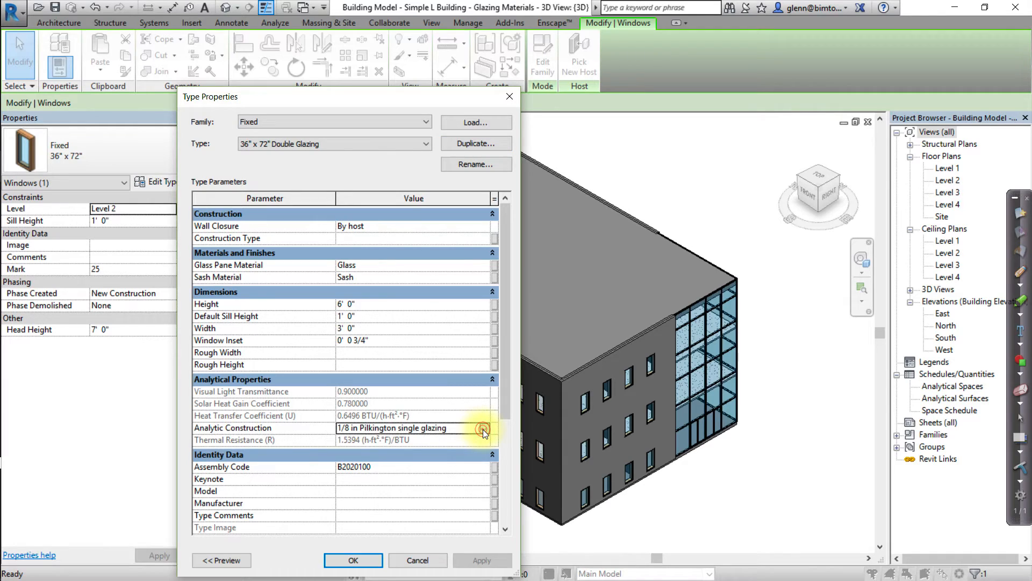
{"action": "left_click", "coordinate": [484, 428]}
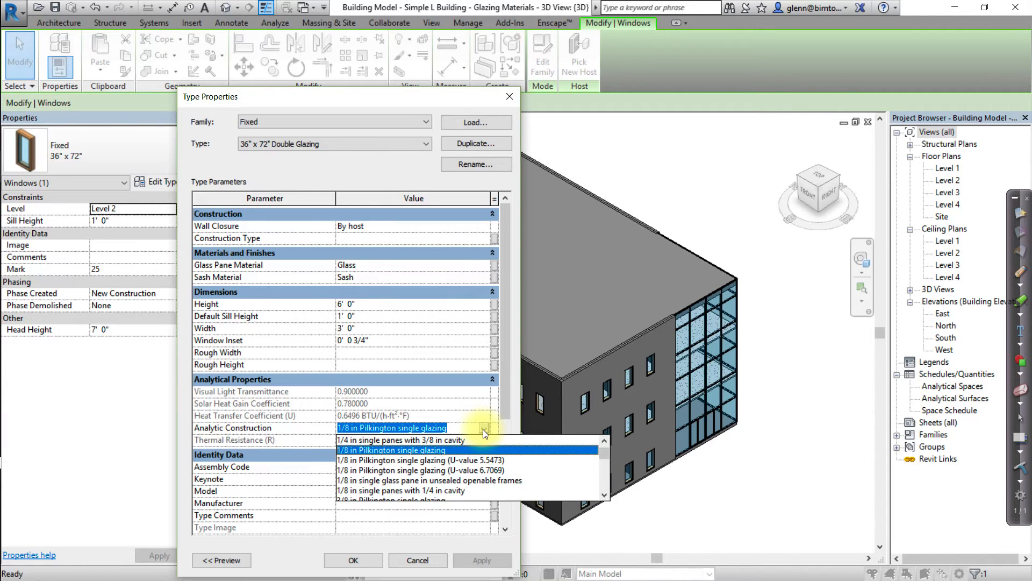
{"action": "left_click", "coordinate": [602, 456]}
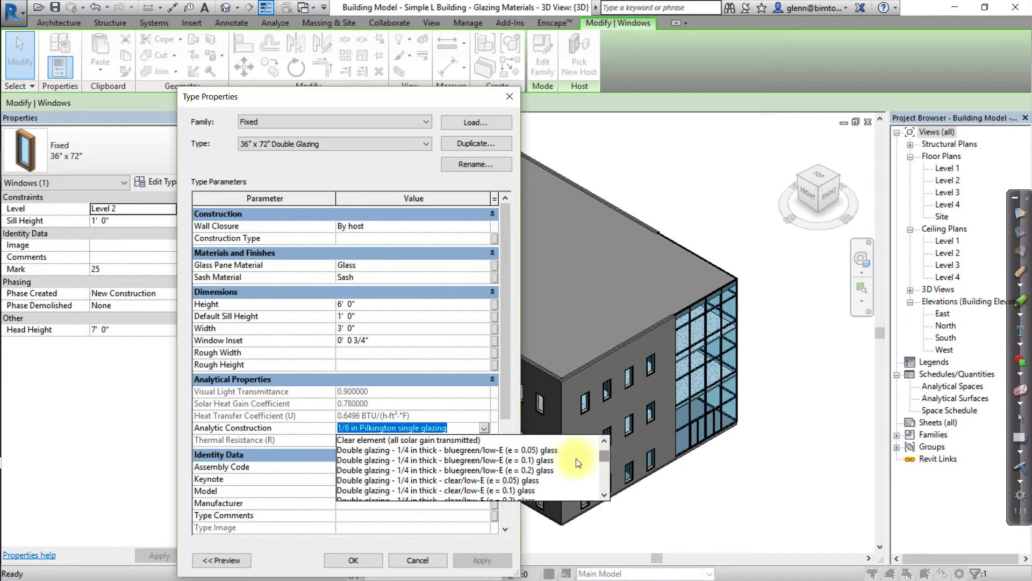
{"action": "left_click", "coordinate": [503, 479]}
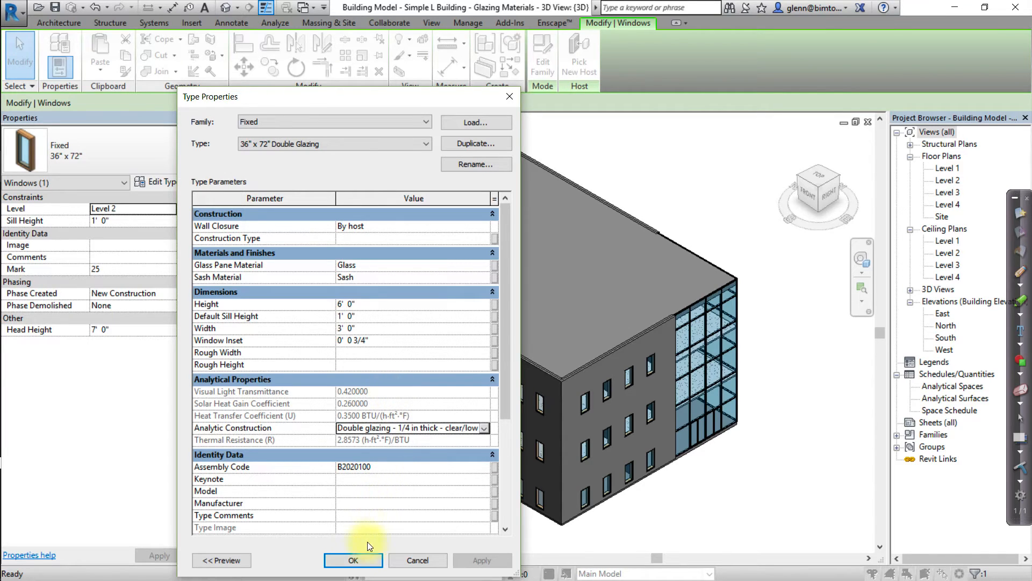
{"action": "left_click", "coordinate": [356, 563]}
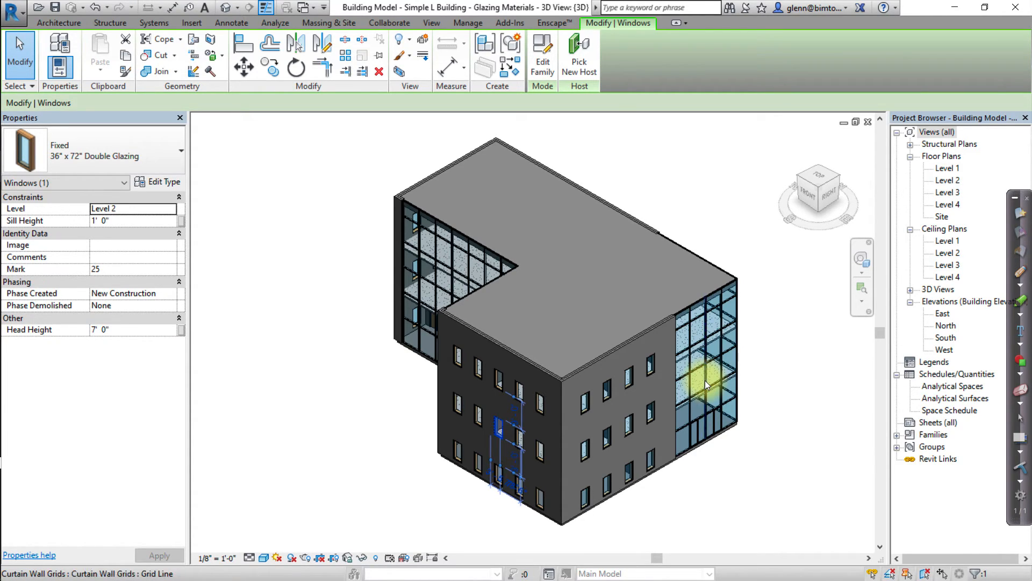
Set the analytic construction of the curtain wall's glazed system panel type to Double glazing - 1/4 in thick - clear/low-E (e = 0.05) glass
{"action": "key", "text": "Tab"}
{"action": "key", "text": "Tab"}
{"action": "key", "text": "Tab"}
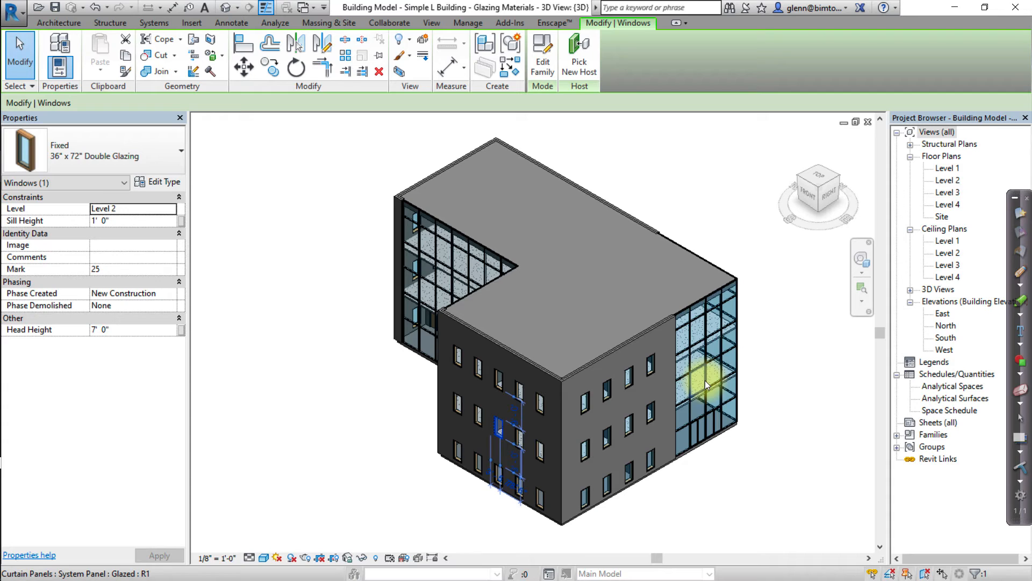
{"action": "left_click", "coordinate": [706, 383]}
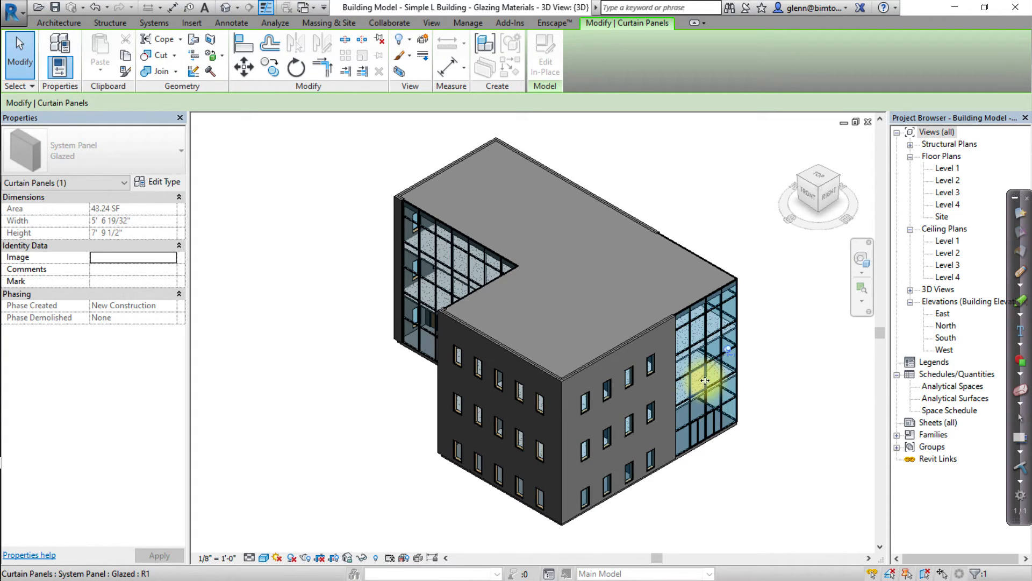
{"action": "left_click", "coordinate": [170, 185]}
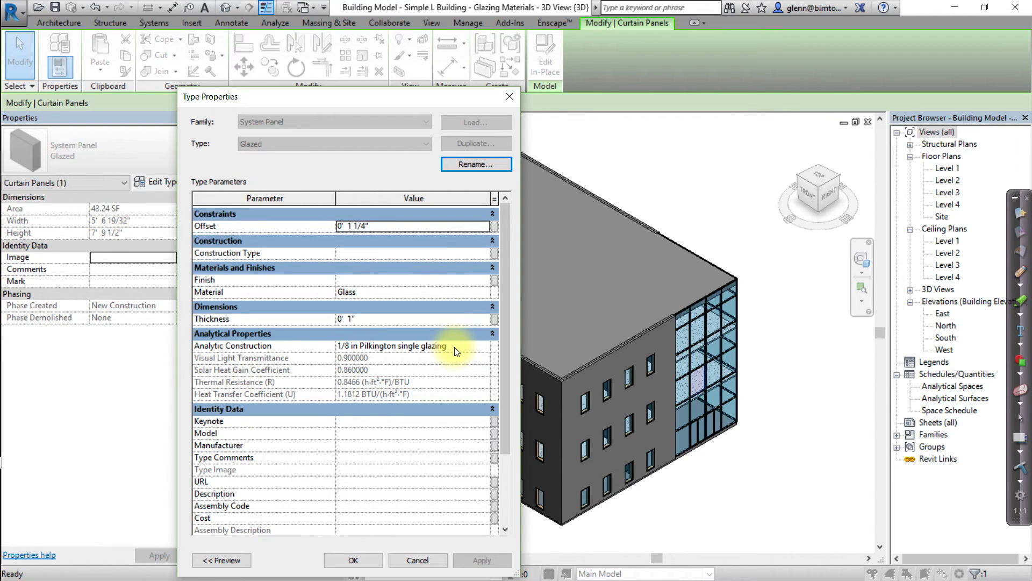
{"action": "left_click", "coordinate": [483, 349]}
{"action": "left_click", "coordinate": [483, 348]}
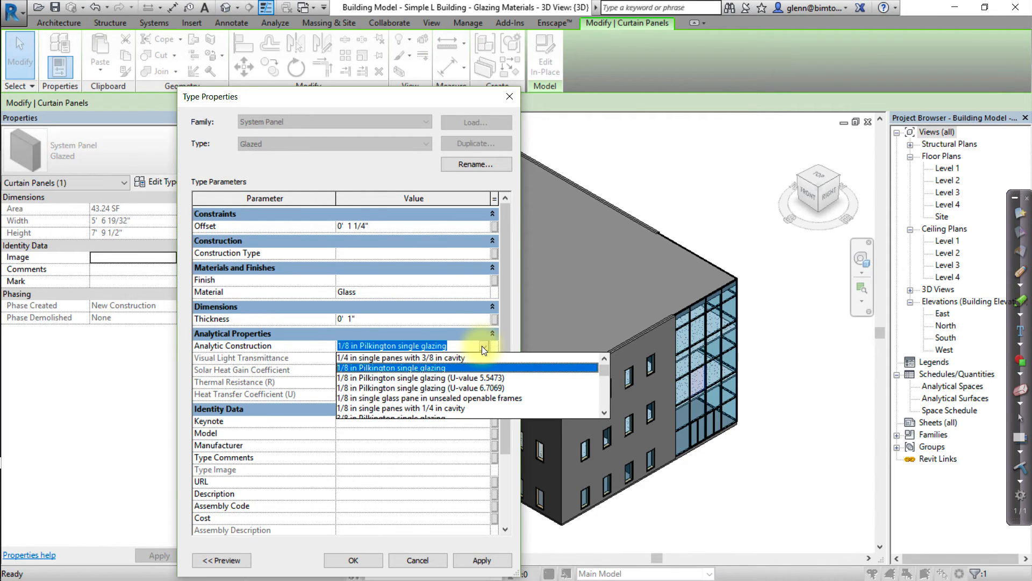
{"action": "left_click", "coordinate": [602, 413]}
{"action": "left_click", "coordinate": [602, 414]}
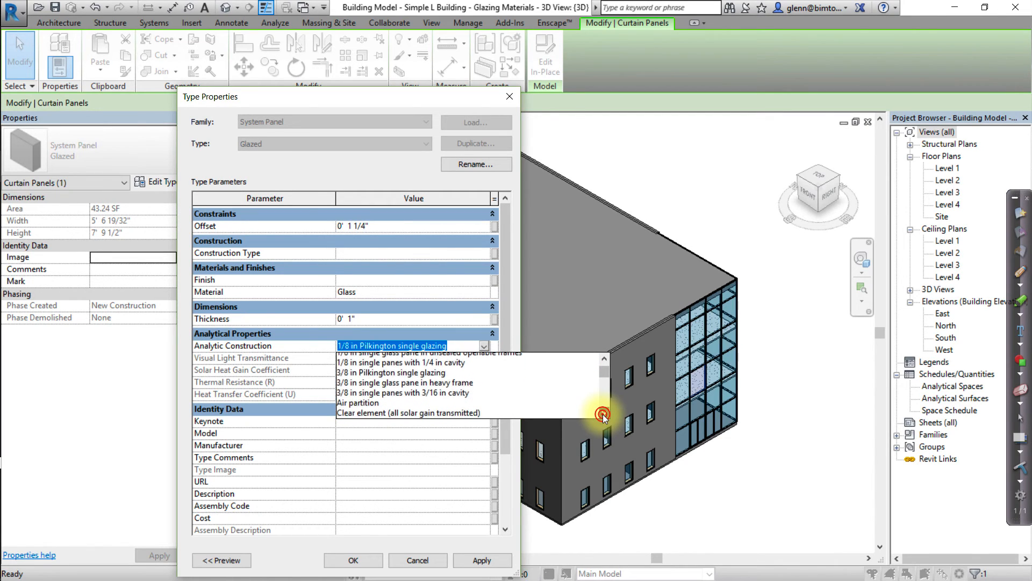
{"action": "left_click", "coordinate": [602, 414]}
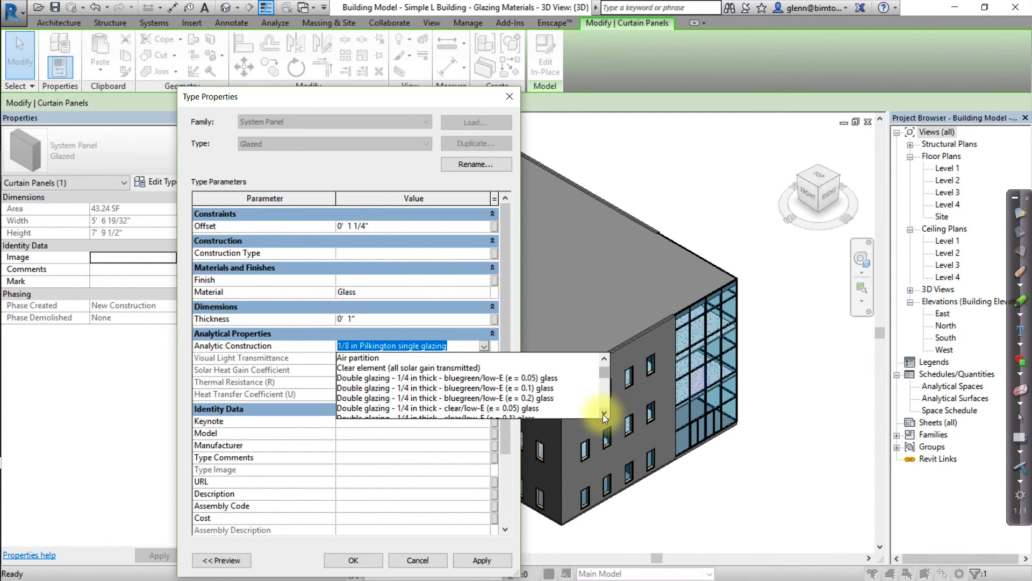
{"action": "left_click", "coordinate": [537, 408]}
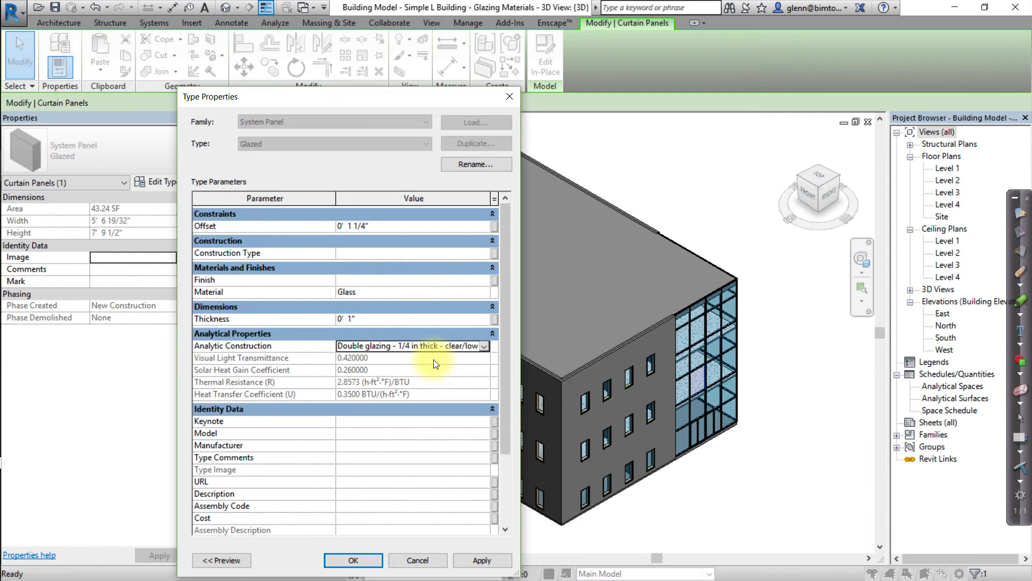
{"action": "left_click", "coordinate": [369, 560]}
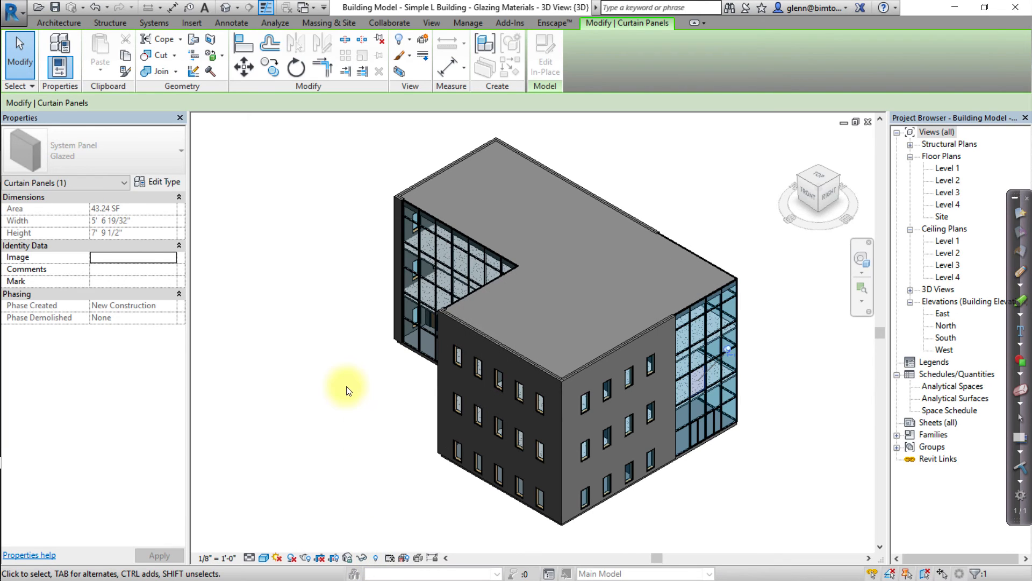
Launch the energy simulation command and update the energy analytical model from the current building model
{"action": "left_click", "coordinate": [271, 20]}
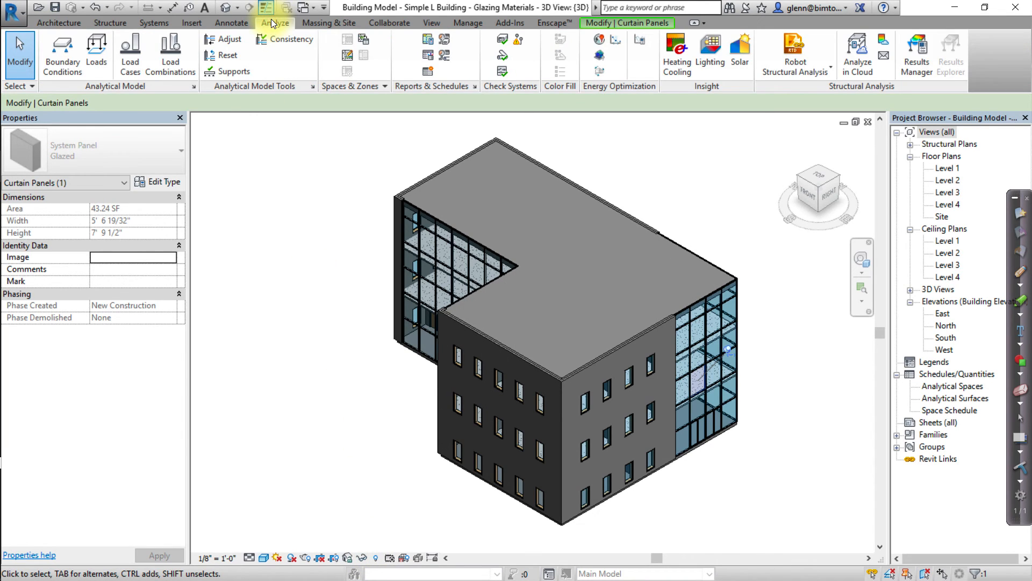
{"action": "left_click", "coordinate": [598, 71]}
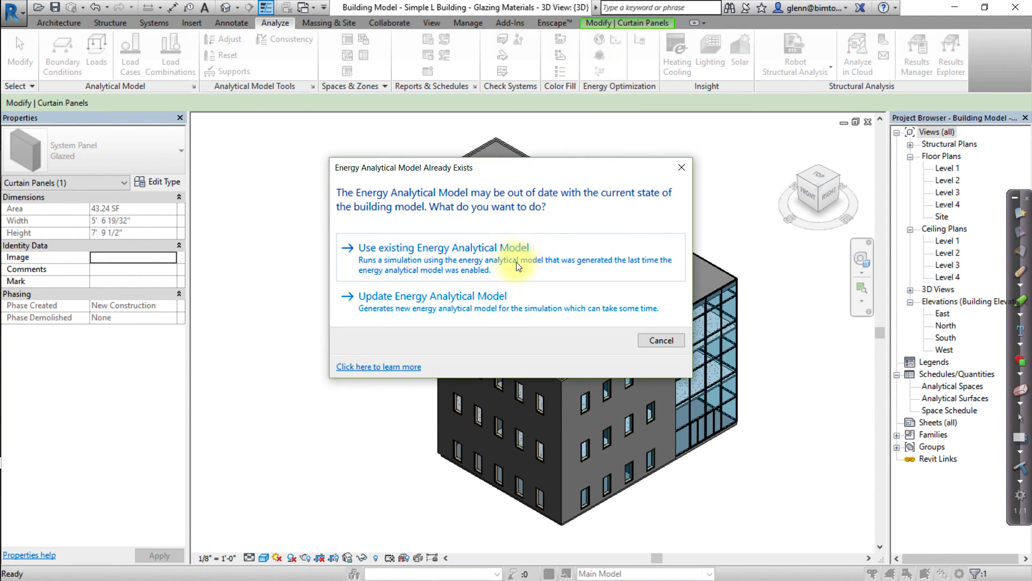
{"action": "left_click", "coordinate": [504, 297]}
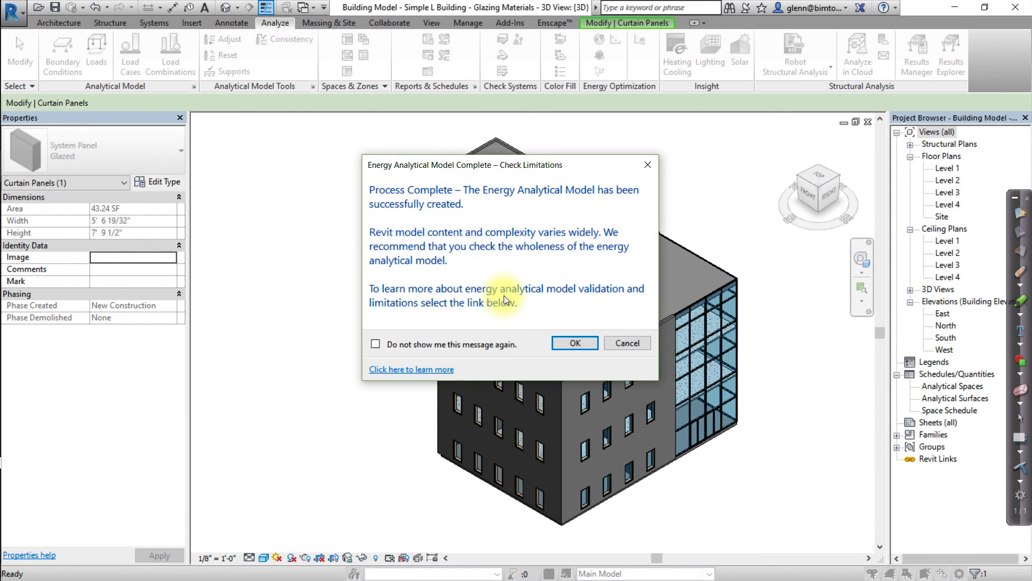
{"action": "left_click", "coordinate": [557, 337]}
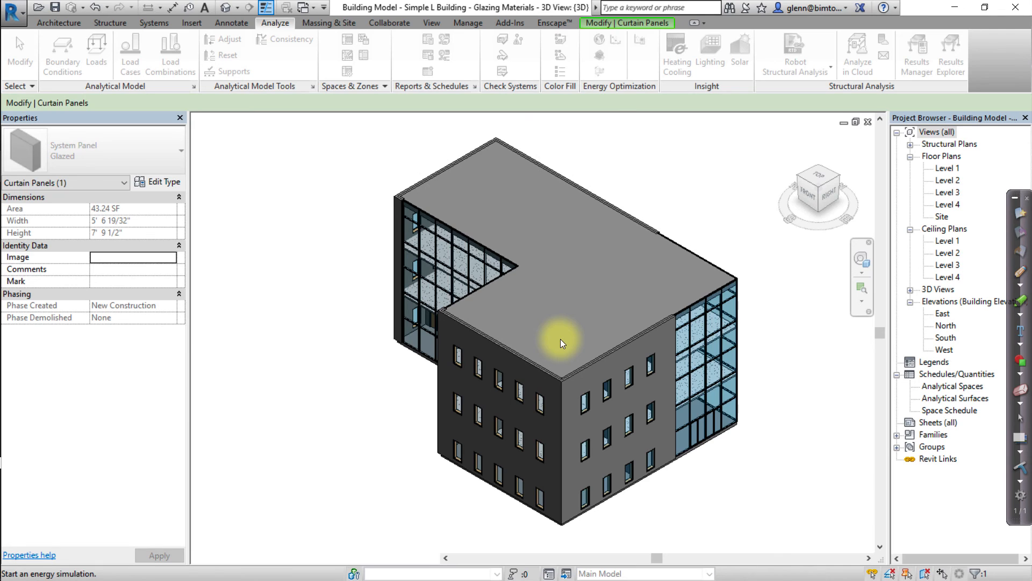